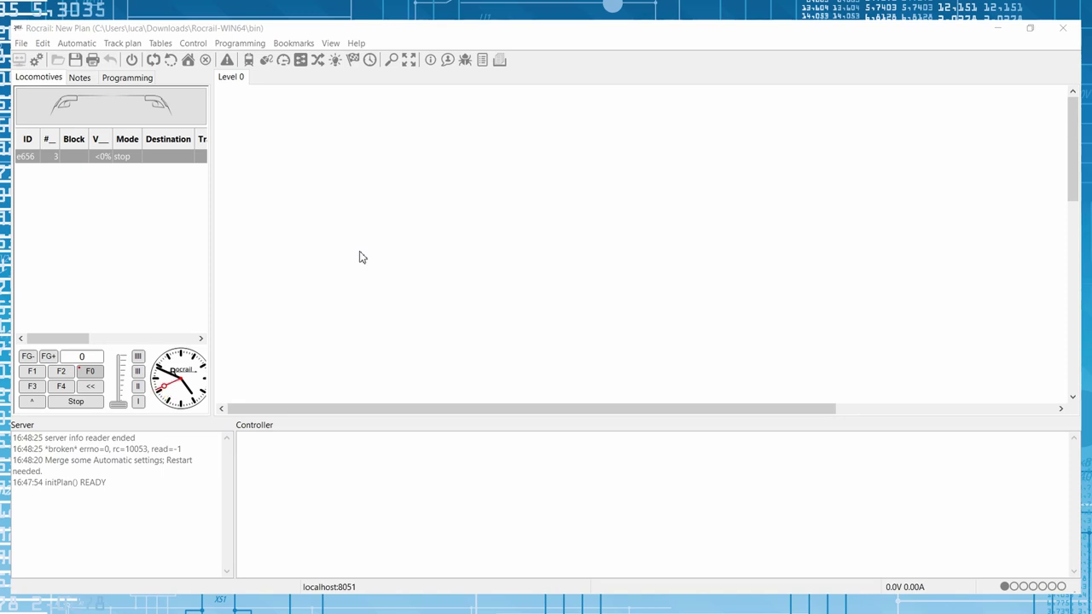
# Add a new dccpp controller to the controller list in the Rocrail properties.
pyautogui.click(168, 31)
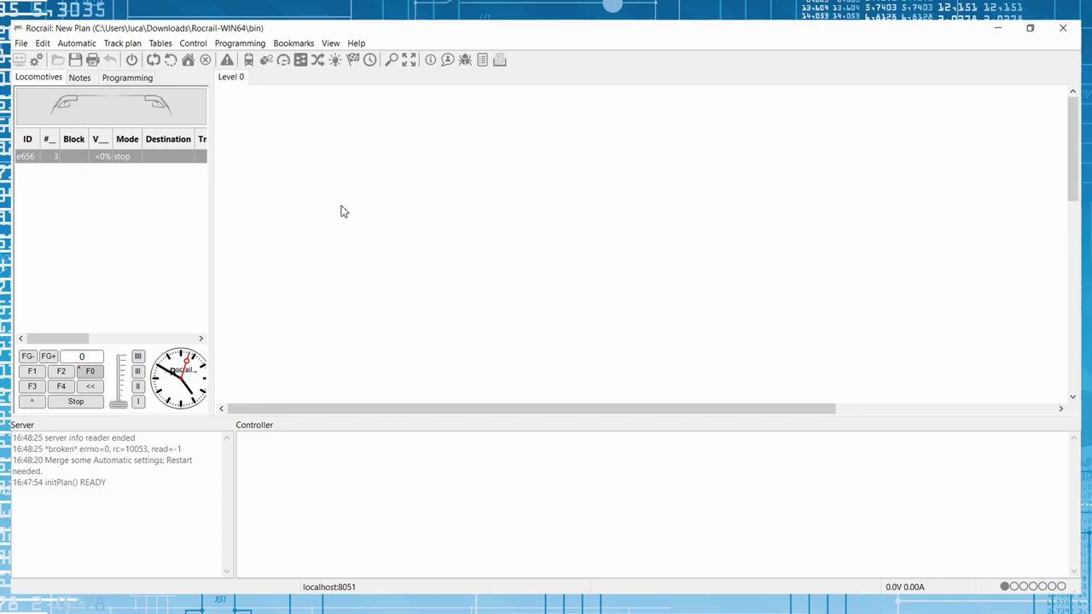
pyautogui.click(20, 43)
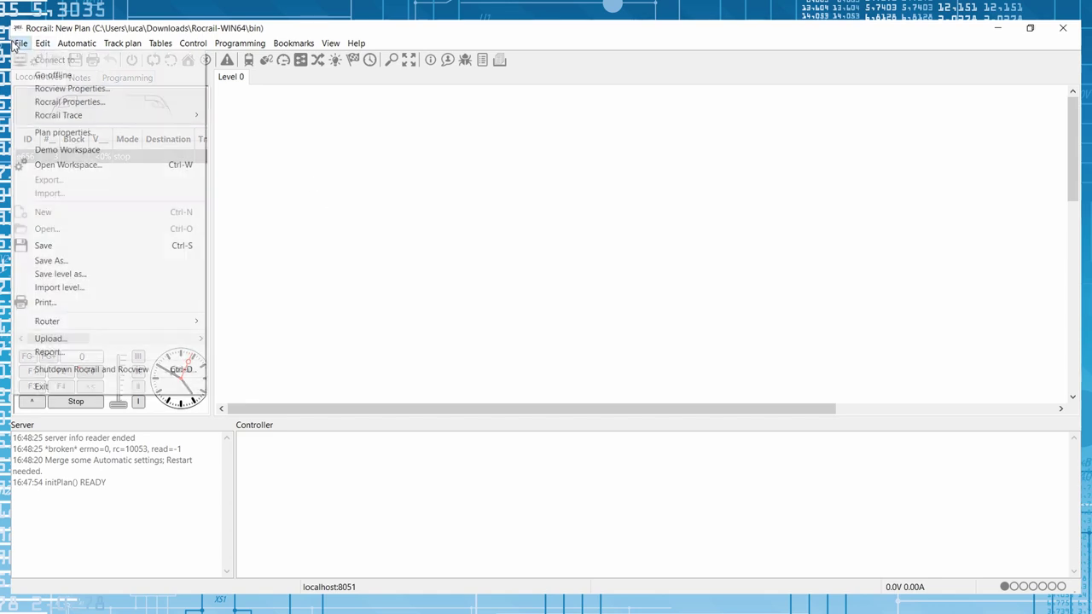
pyautogui.click(60, 101)
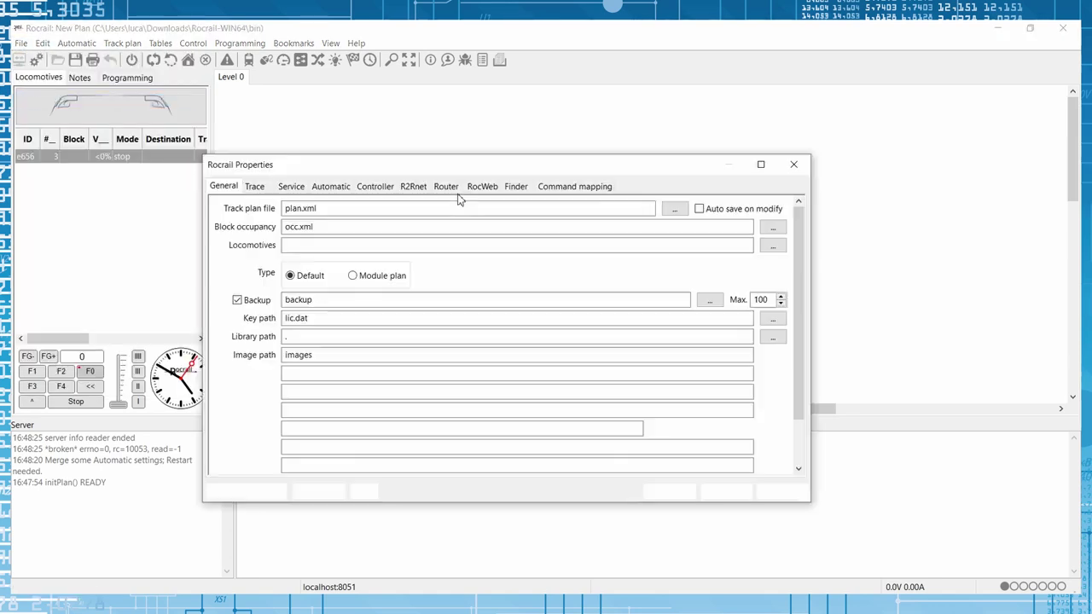
pyautogui.click(383, 187)
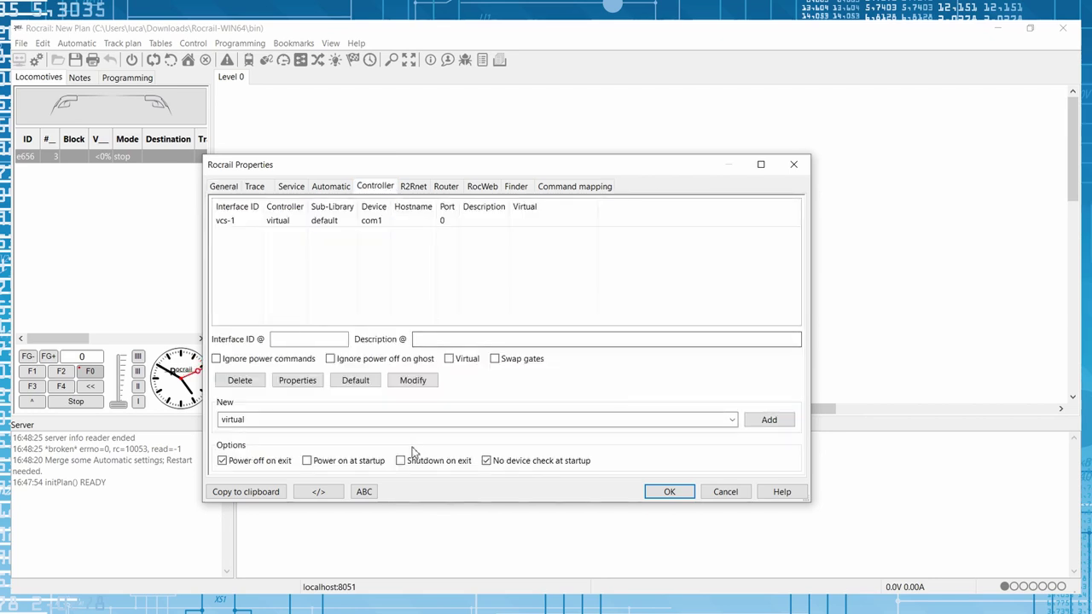
pyautogui.click(383, 419)
pyautogui.click(732, 420)
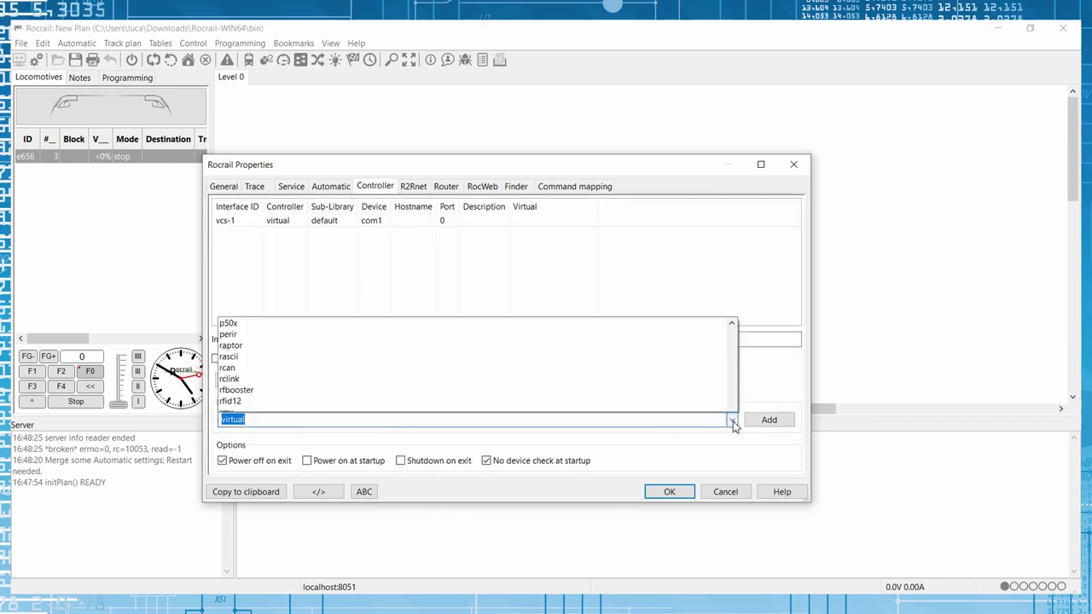
pyautogui.scroll(10, 363, 270)
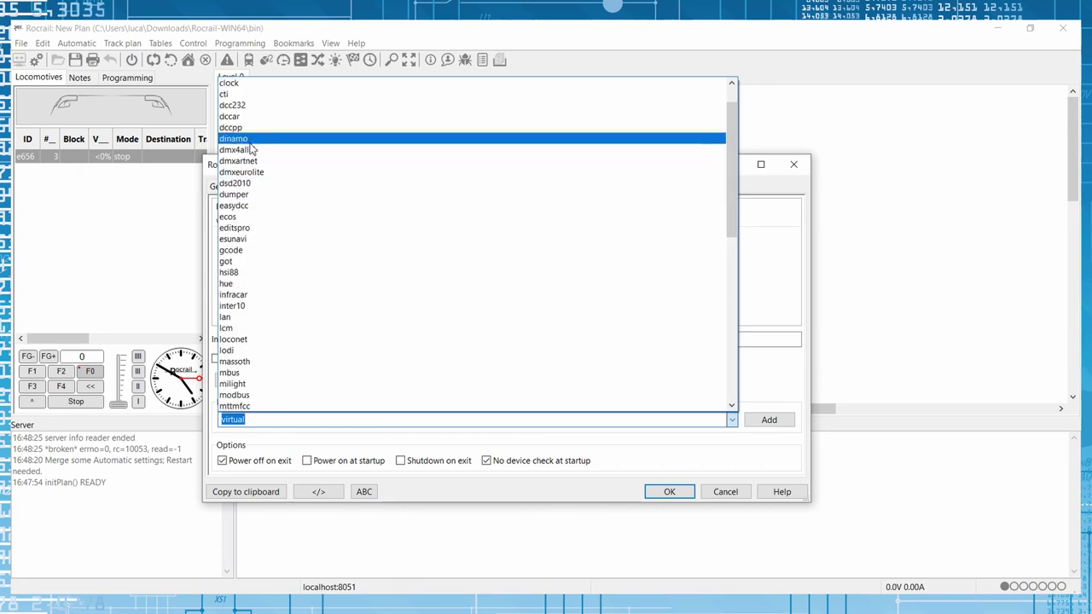
pyautogui.click(231, 126)
pyautogui.click(757, 422)
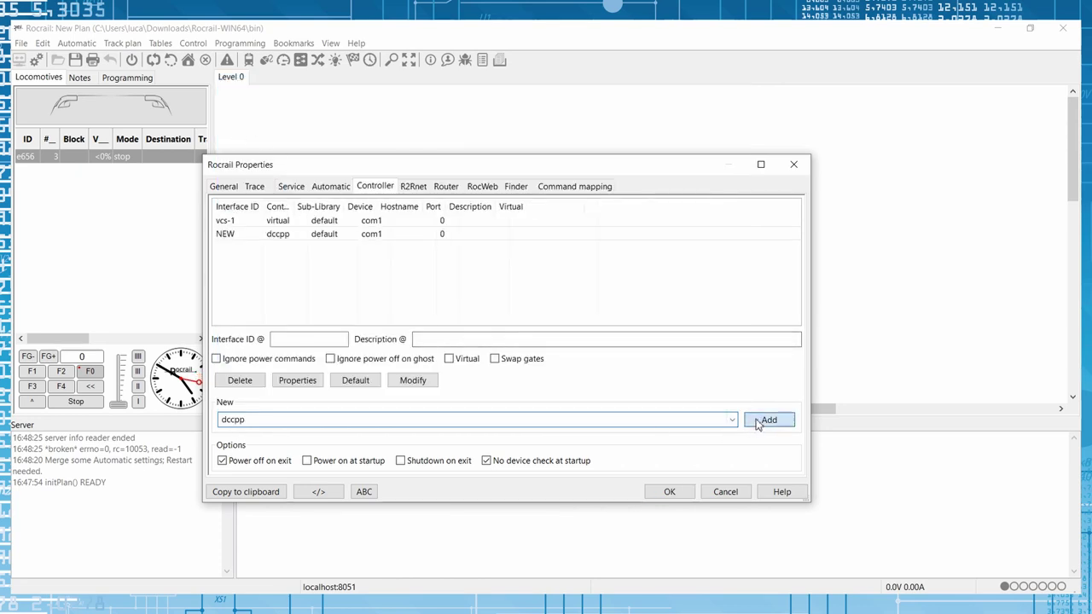
# Set the new dccpp controller's interface ID to mydccpp and its device to com15.
pyautogui.click(295, 380)
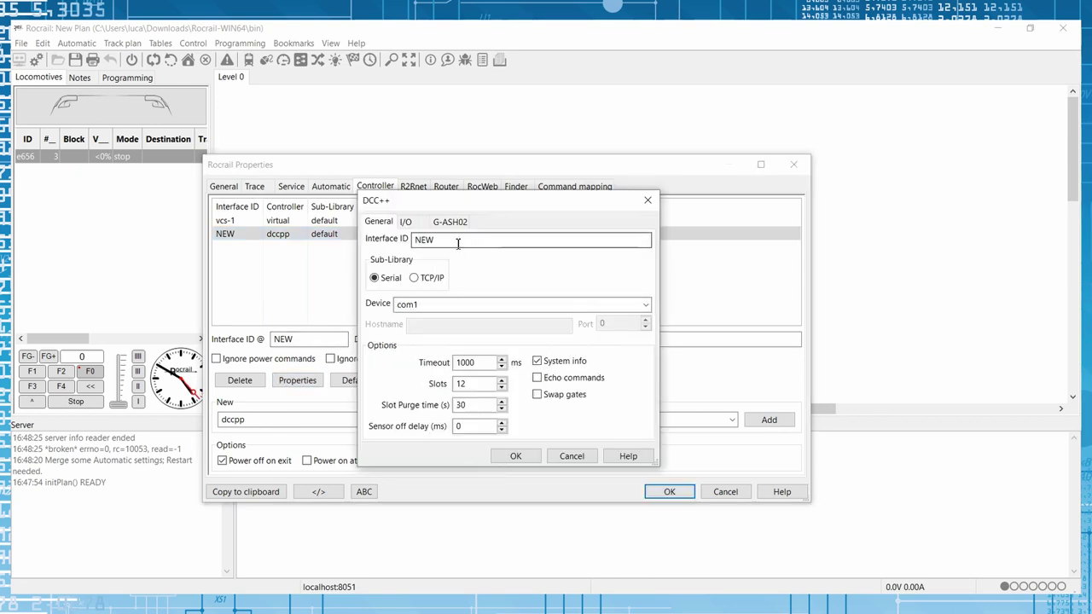
pyautogui.moveTo(500, 239); pyautogui.dragTo(381, 252)
pyautogui.write('mydccpp')
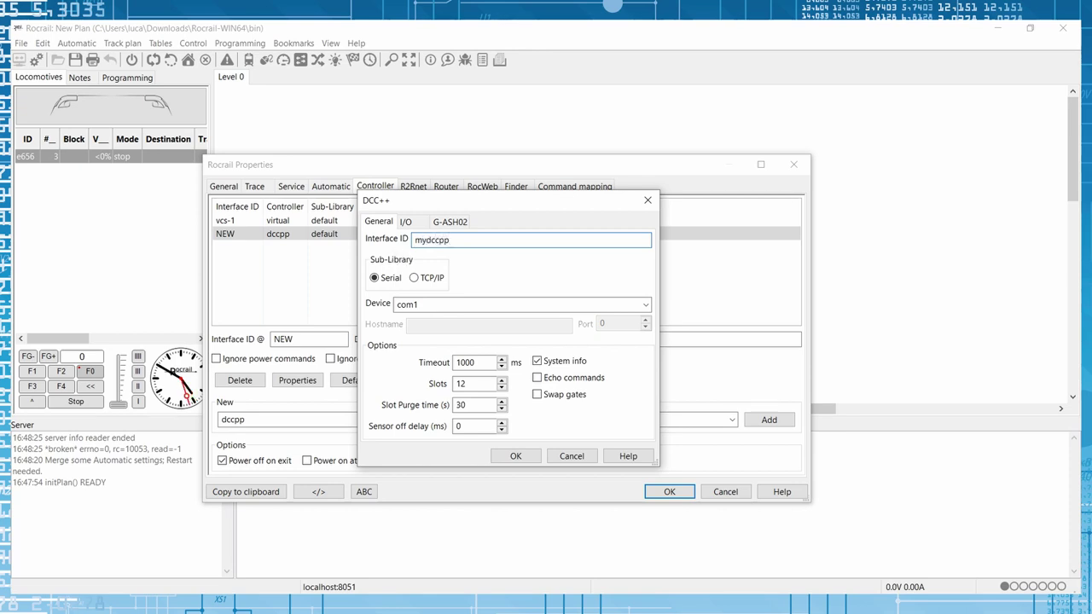
pyautogui.click(458, 304)
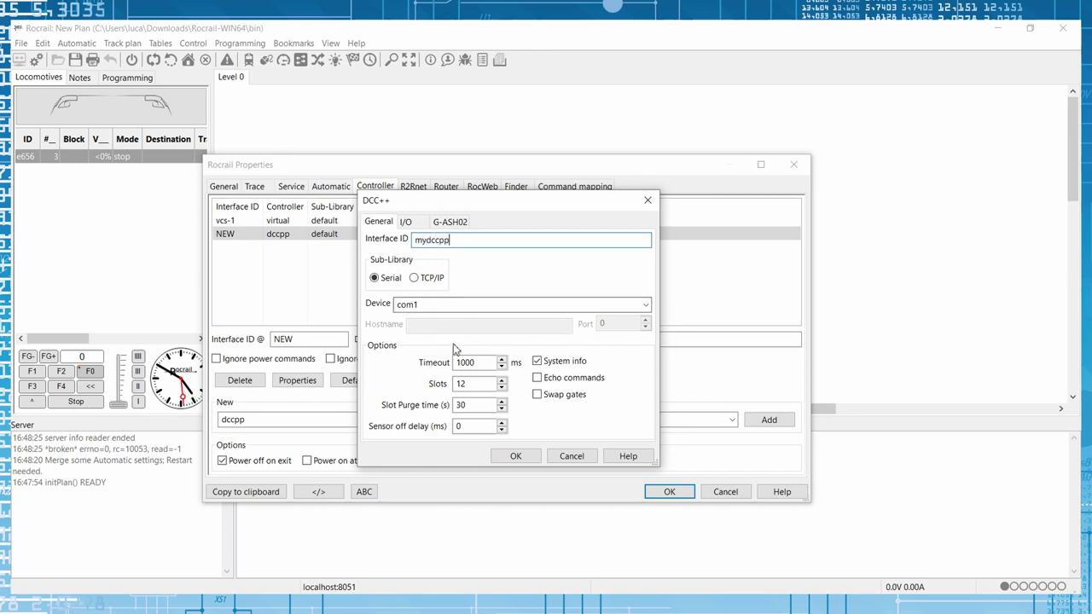
pyautogui.write('5')
pyautogui.click(515, 457)
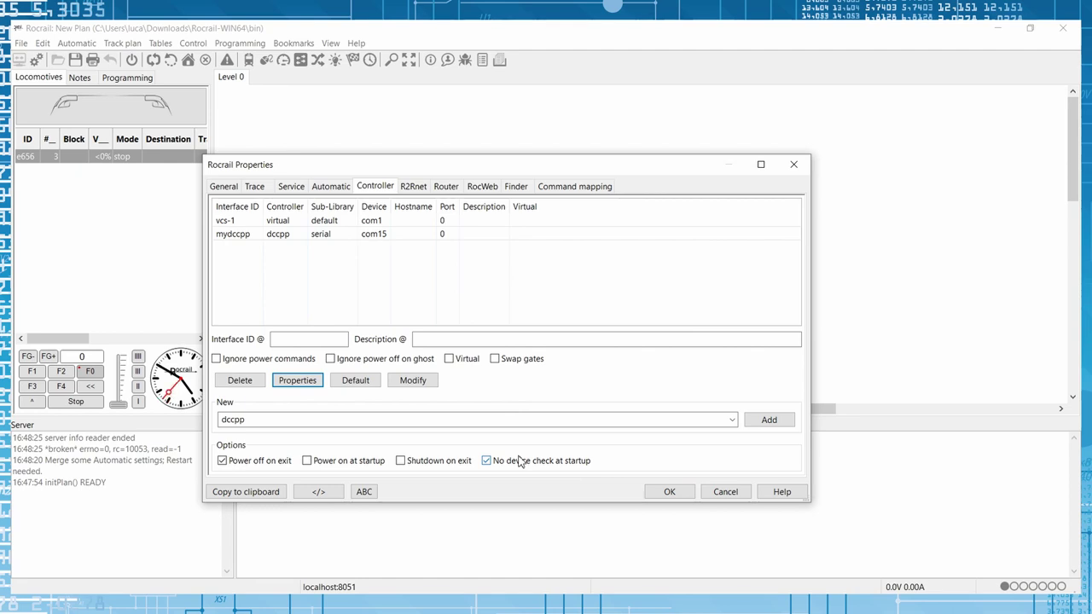
# Add a loconet controller to the controller list.
pyautogui.click(732, 420)
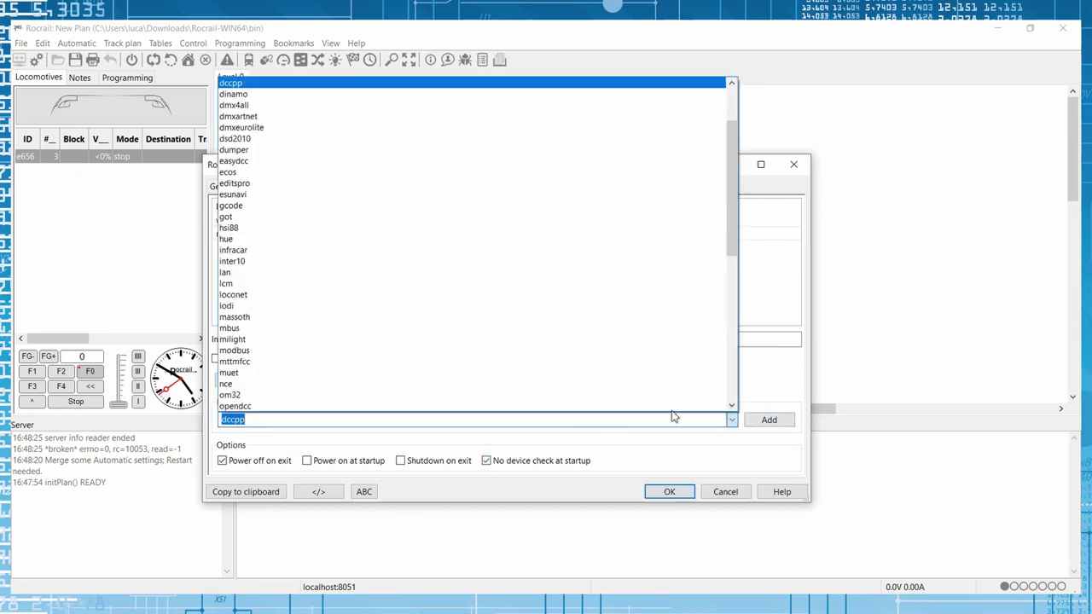
pyautogui.click(434, 295)
pyautogui.click(770, 419)
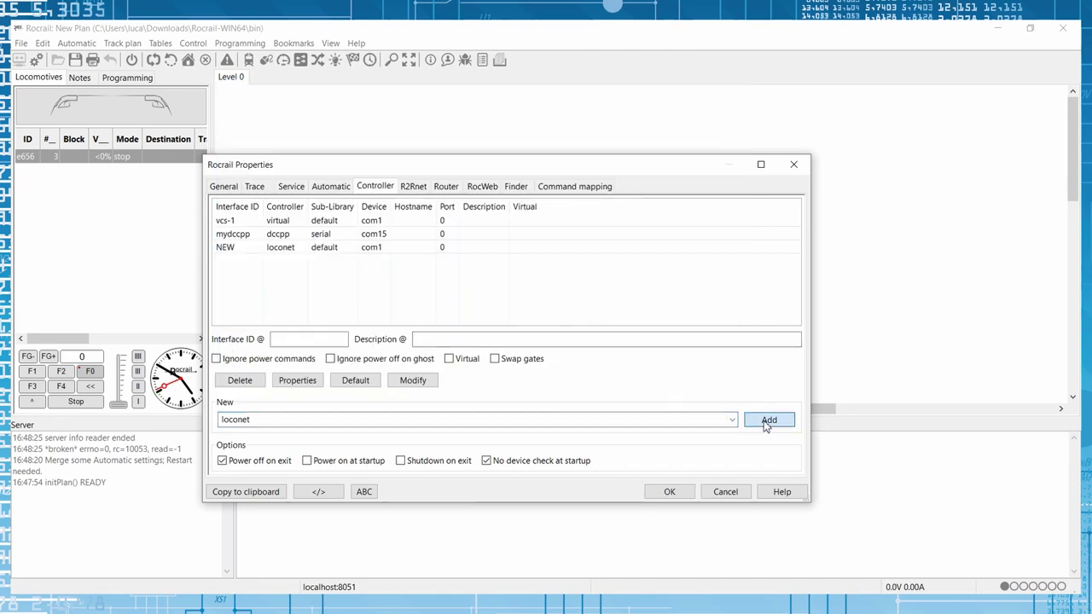
# Give the loconet controller the interface ID mylocobuffer and device com14, and disable its CTS Flow option.
pyautogui.click(298, 381)
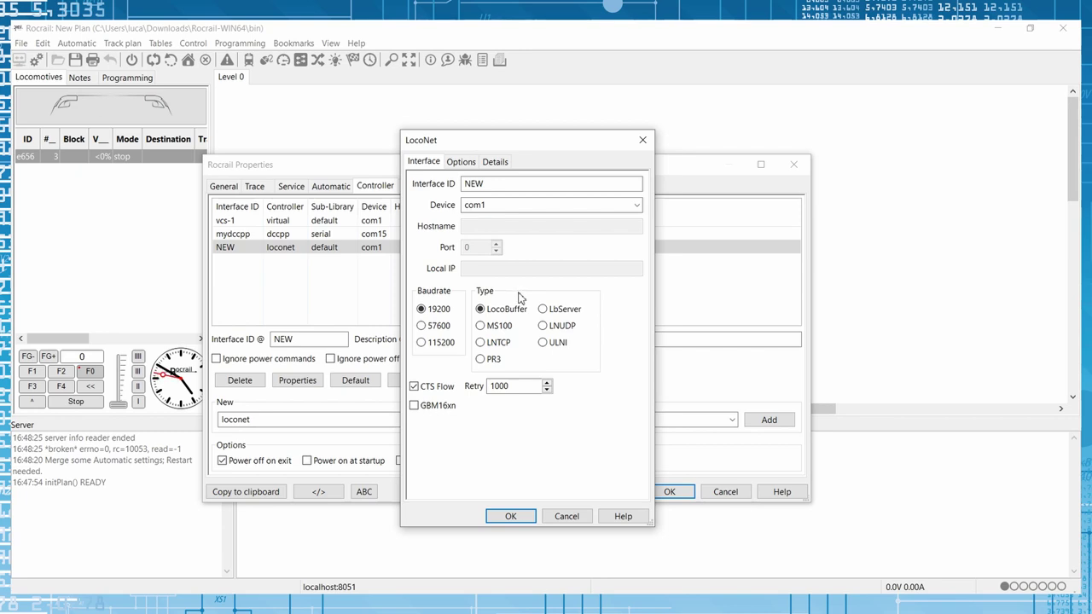
pyautogui.doubleClick(474, 183)
pyautogui.write('m')
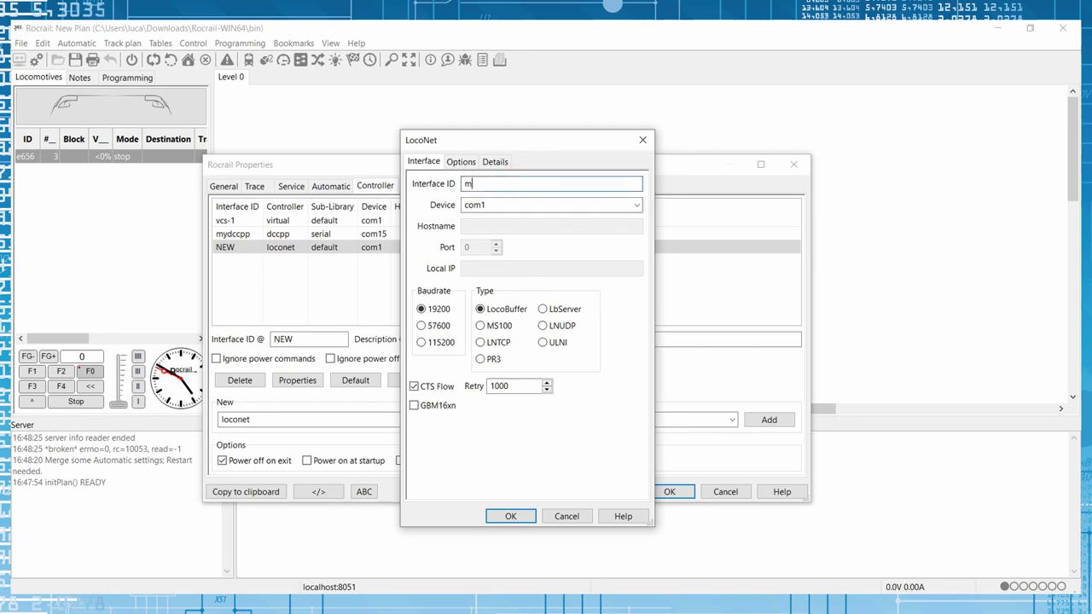
pyautogui.write('ylocio')
pyautogui.write('o')
pyautogui.write('buffer')
pyautogui.click(524, 209)
pyautogui.click(529, 208)
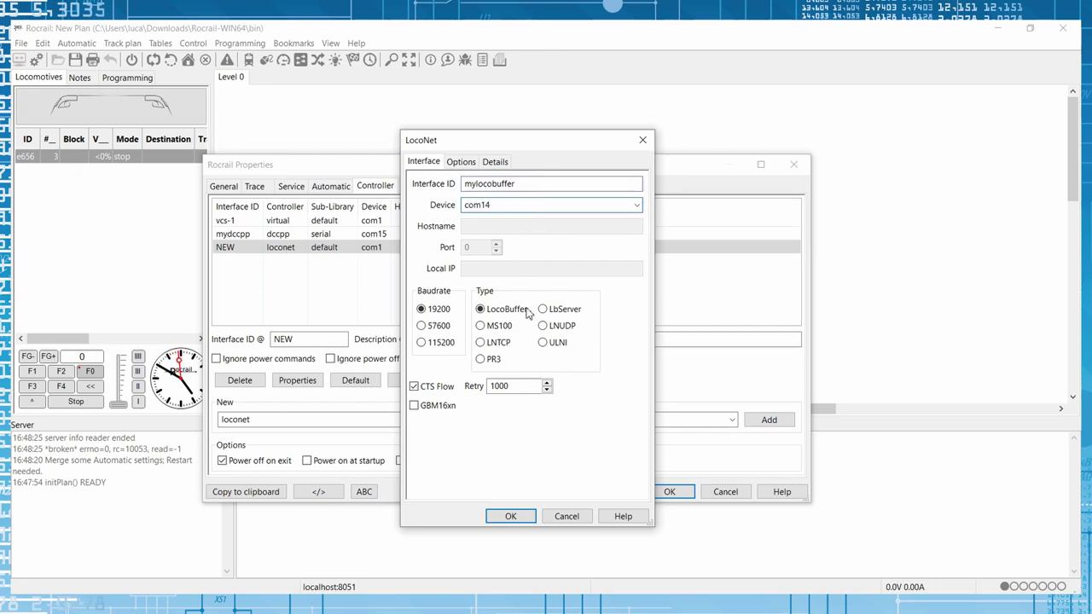
pyautogui.click(440, 391)
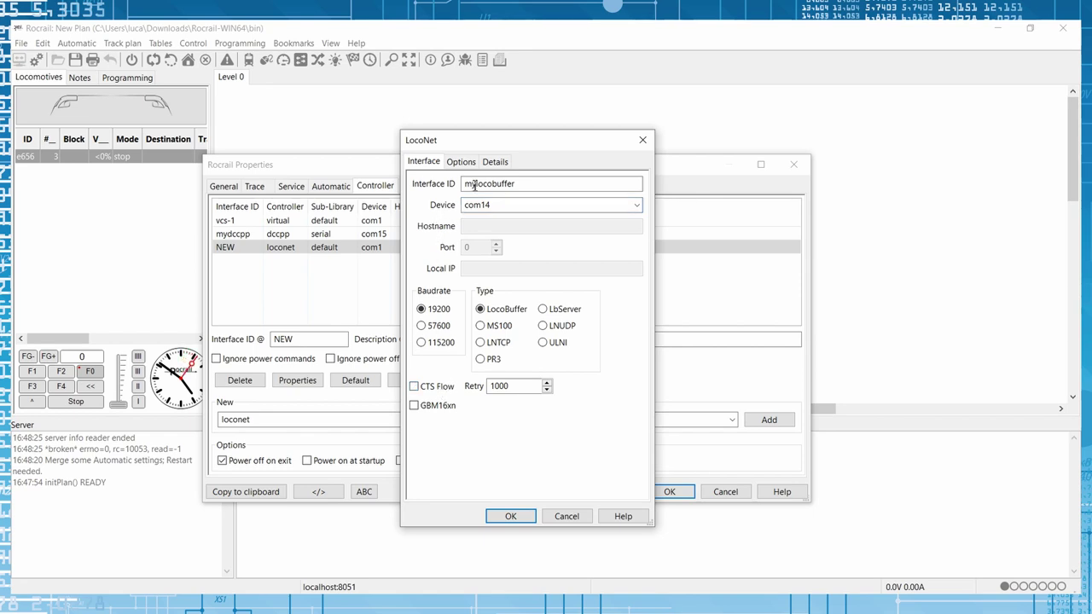
# Enable the LocoNet slot server with IID mydccpp and save the controller settings.
pyautogui.click(495, 162)
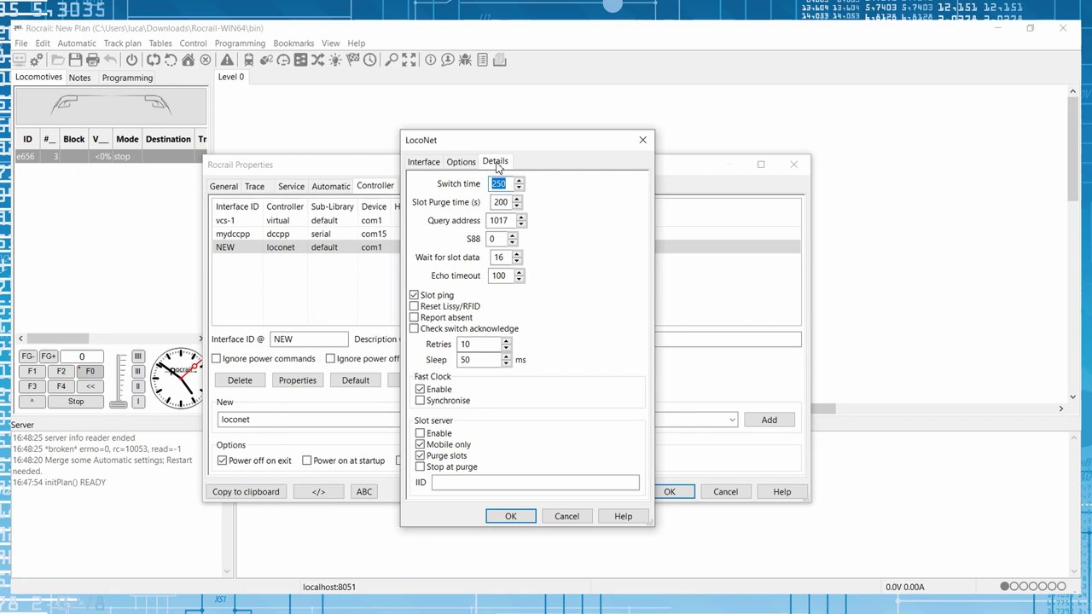
pyautogui.click(437, 436)
pyautogui.click(483, 483)
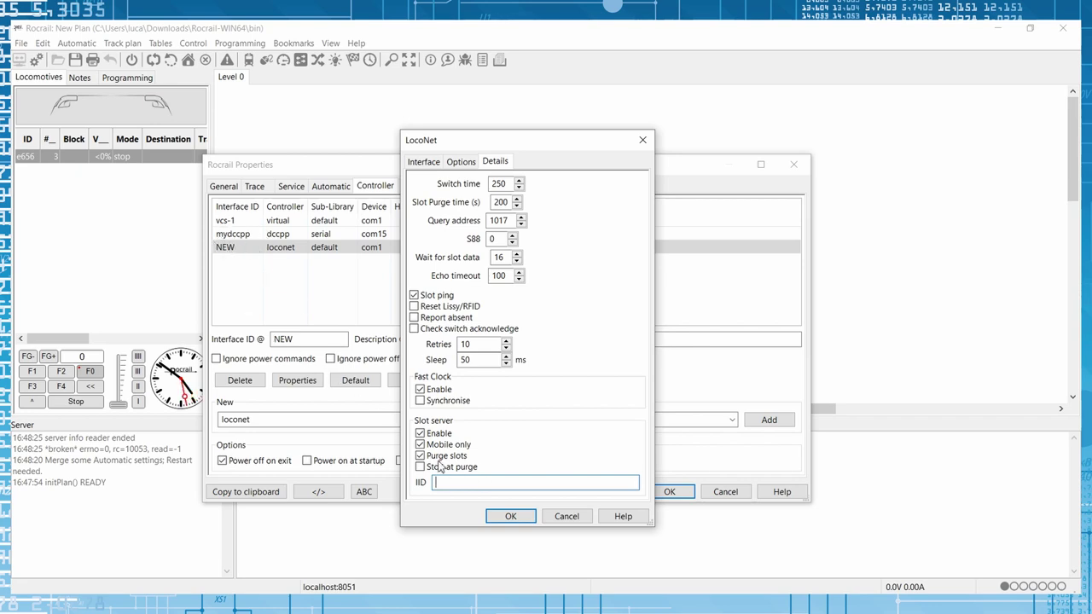
pyautogui.write('mydccpp')
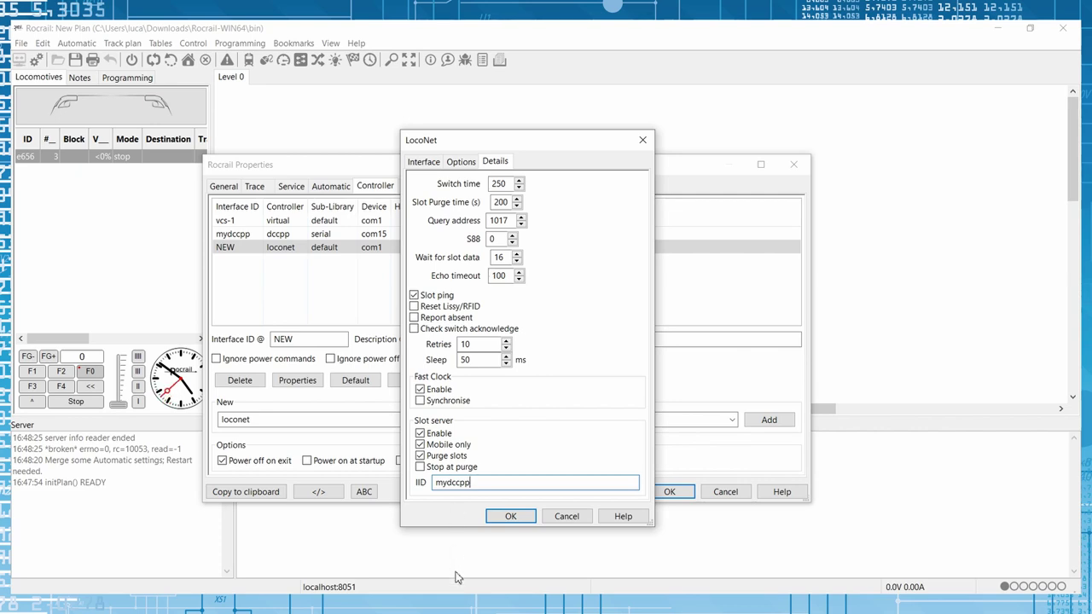
pyautogui.click(503, 519)
pyautogui.click(654, 497)
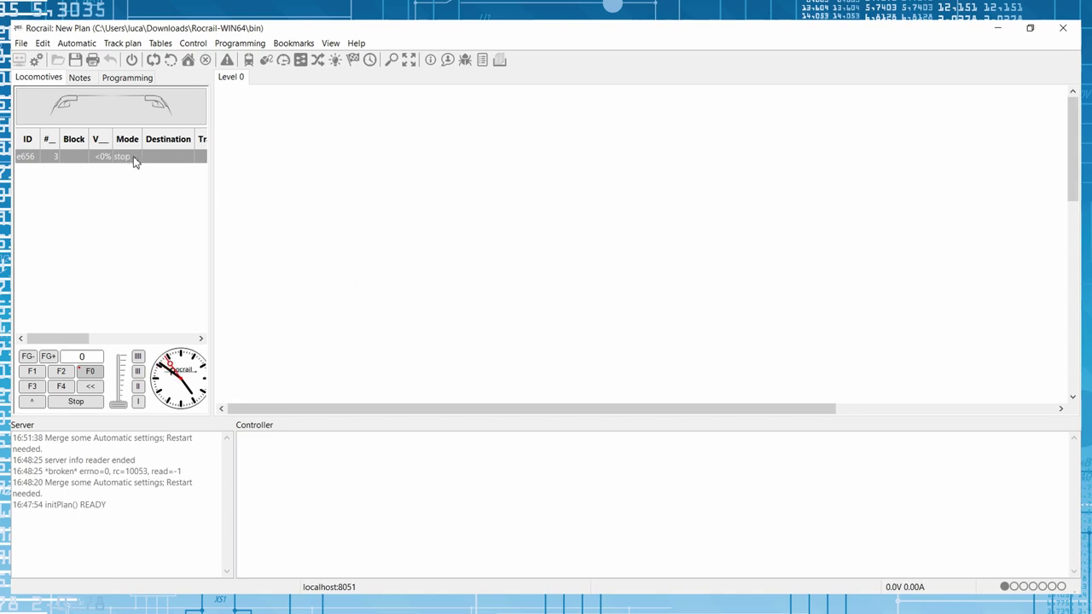
# Set the DP IID for dispatching locomotives to mylocobuffer in the general Rocrail properties and save.
pyautogui.click(20, 43)
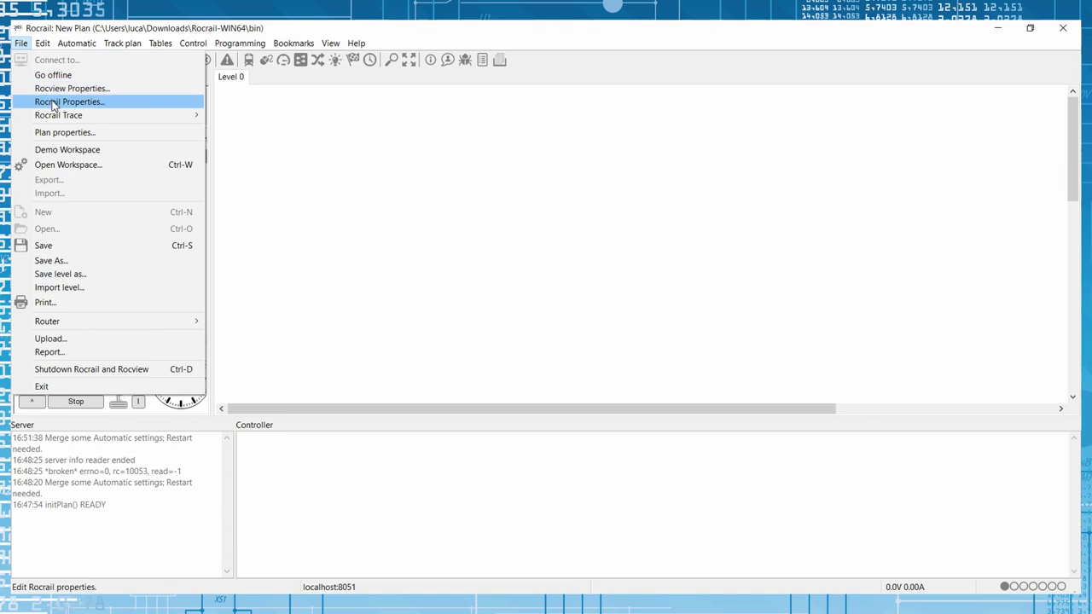
pyautogui.click(53, 103)
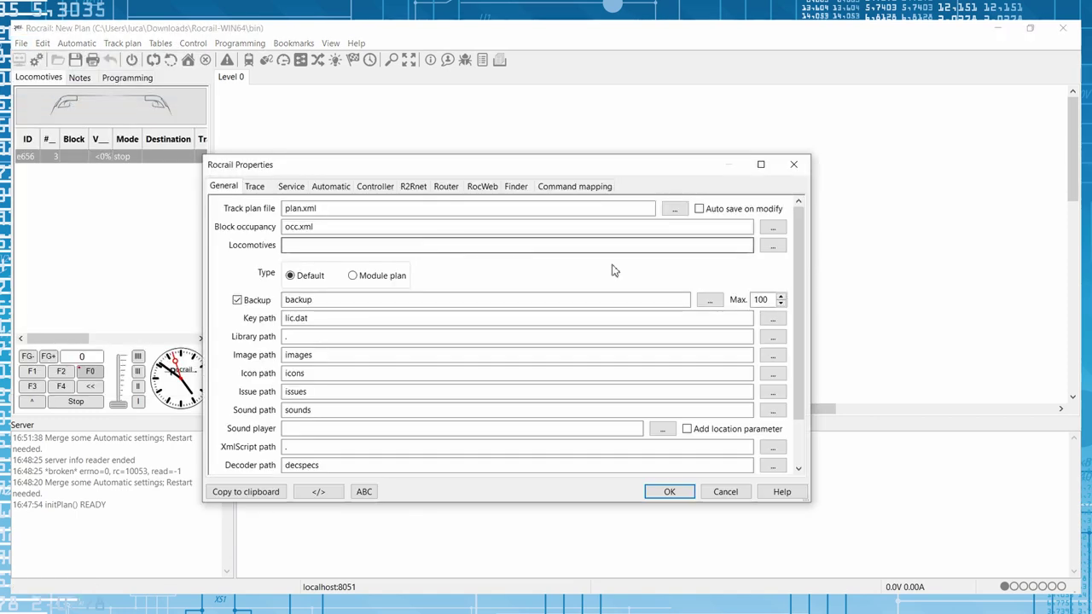
pyautogui.scroll(-3, 801, 317)
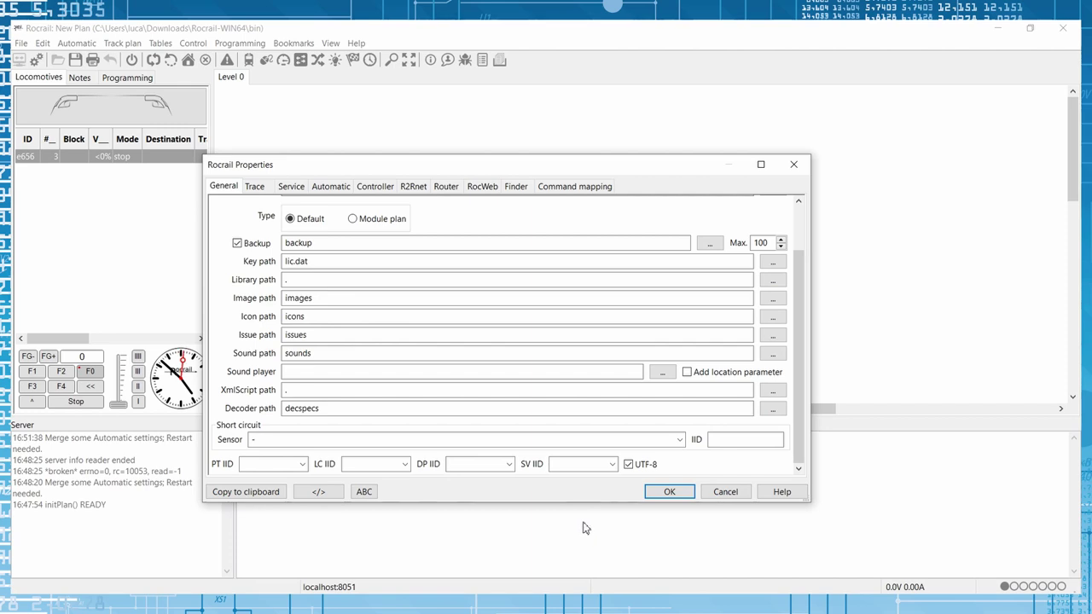
pyautogui.click(508, 464)
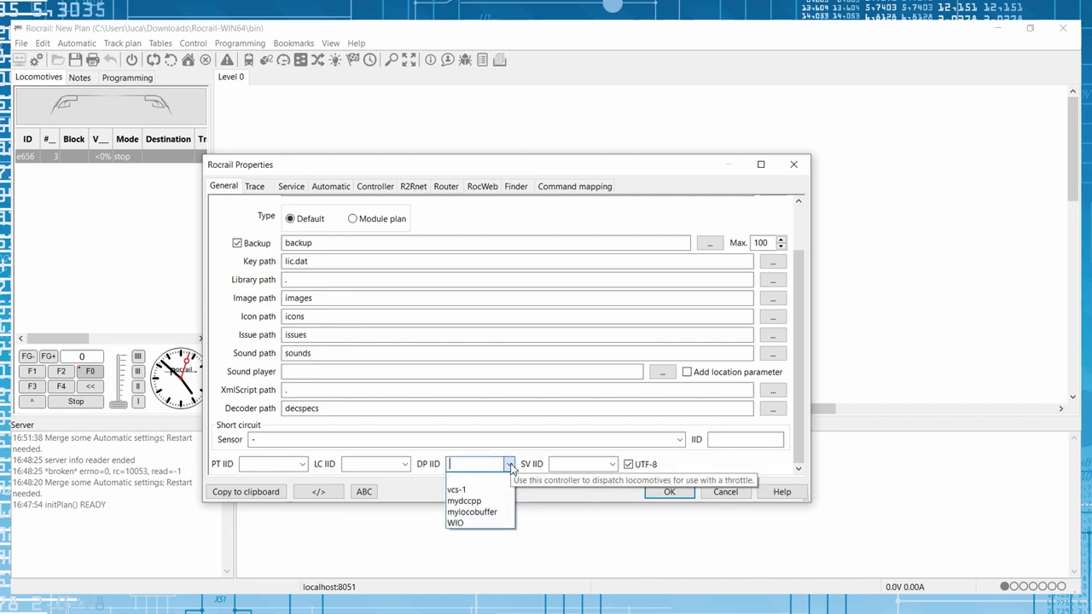
pyautogui.click(504, 513)
pyautogui.click(670, 493)
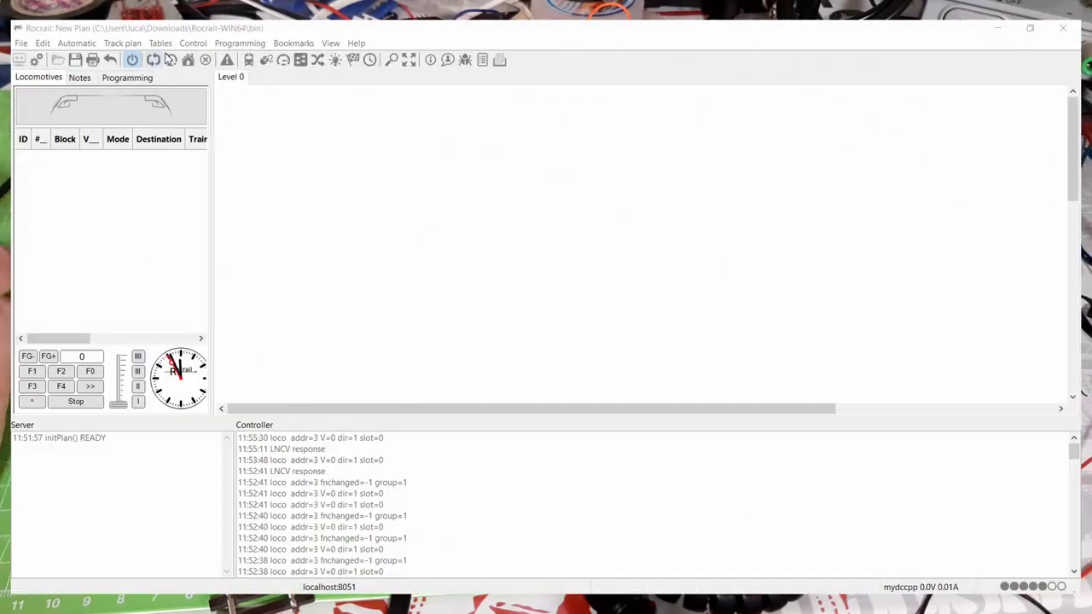
# Create a new entry in the locomotives table and set its ID to e656.
pyautogui.click(160, 43)
pyautogui.click(214, 160)
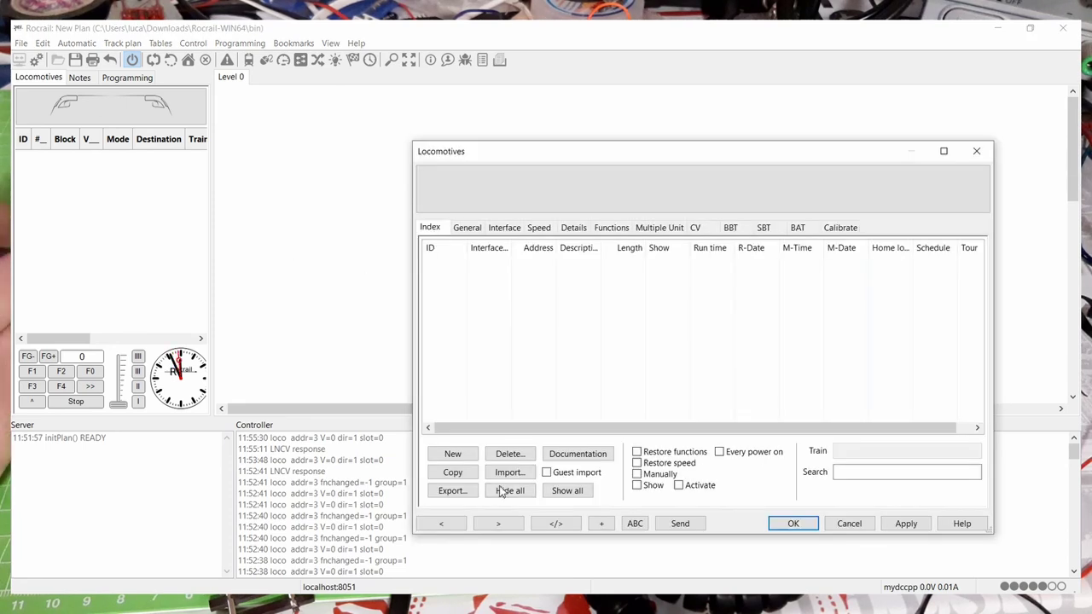
pyautogui.click(452, 454)
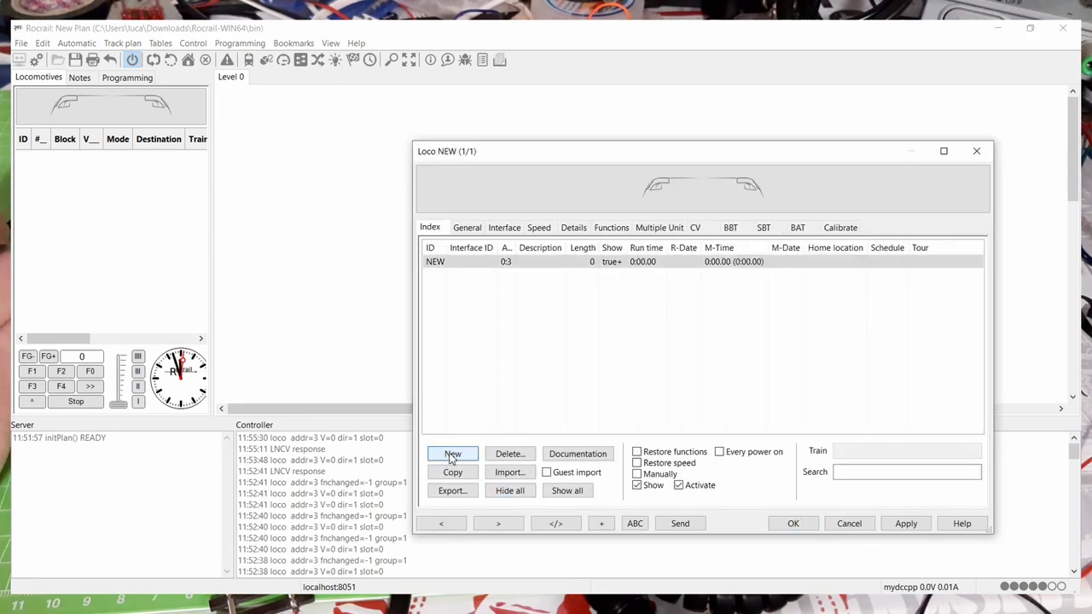
pyautogui.click(466, 226)
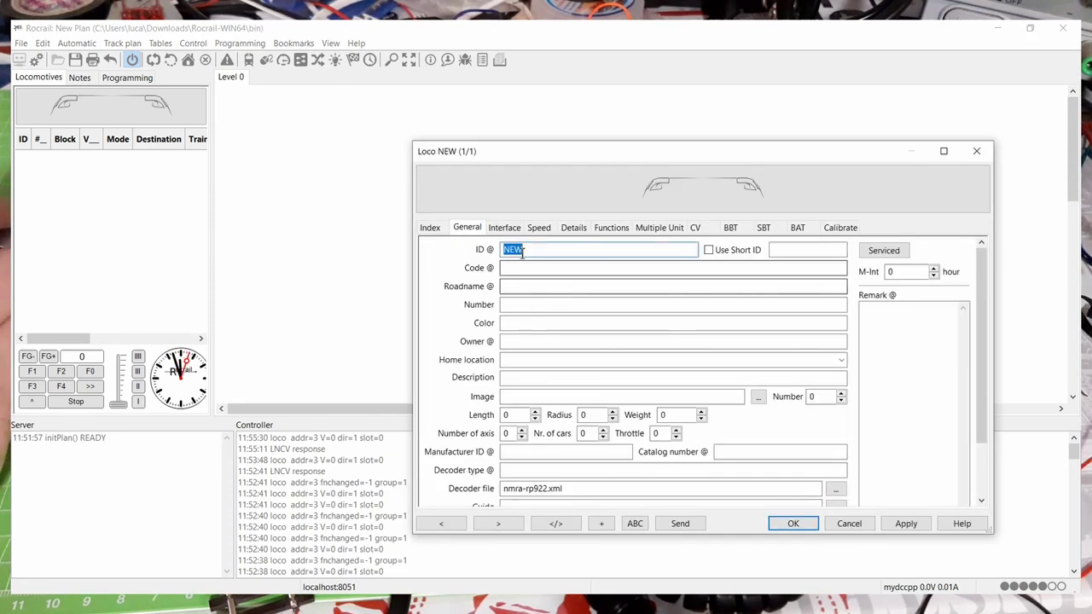
pyautogui.write('e656')
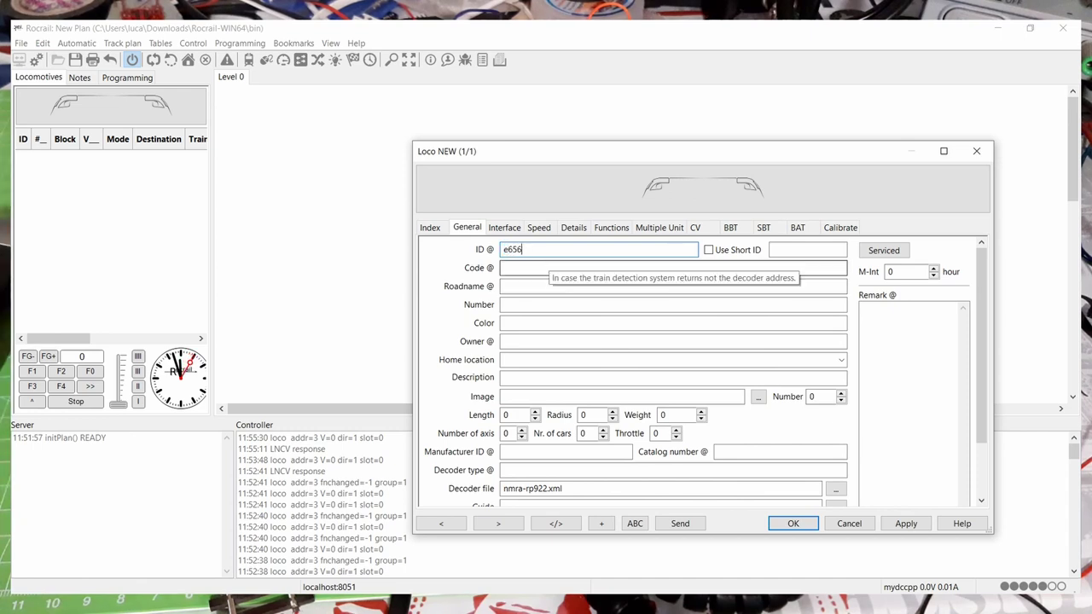
# Set the e656 locomotive's protocol to NMRA-DCC and save the locomotive.
pyautogui.click(504, 228)
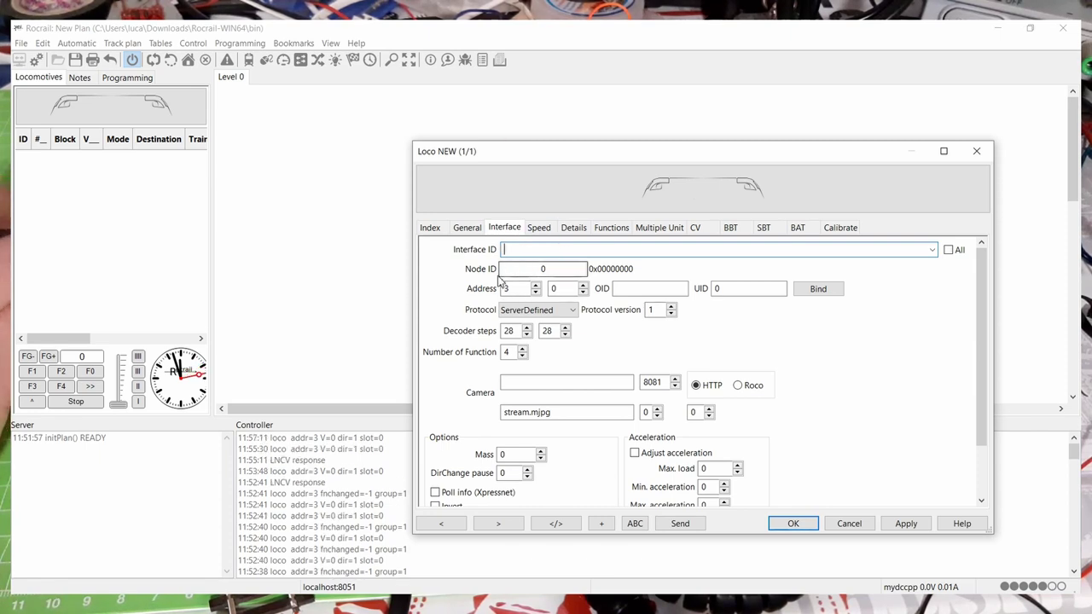
pyautogui.click(545, 312)
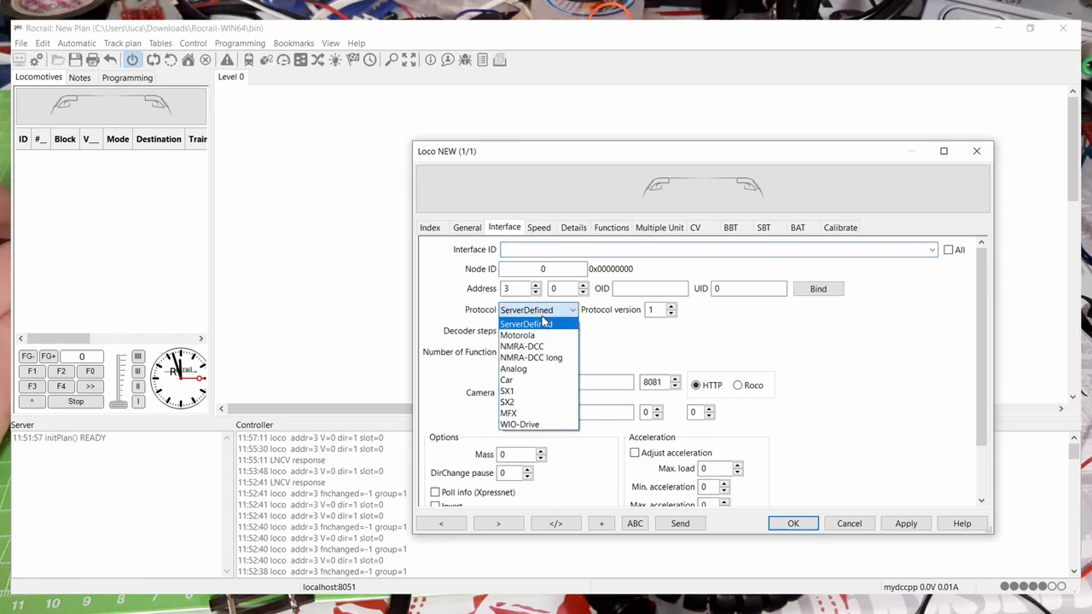
pyautogui.click(542, 347)
pyautogui.click(792, 523)
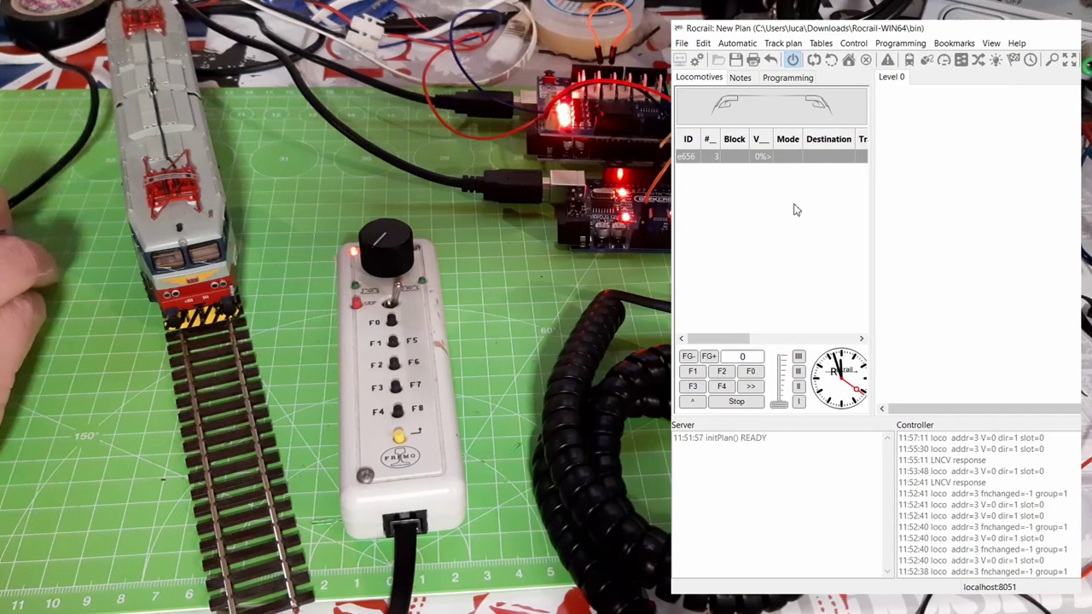
# Dispatch locomotive e656 for use with a throttle.
pyautogui.rightClick(742, 157)
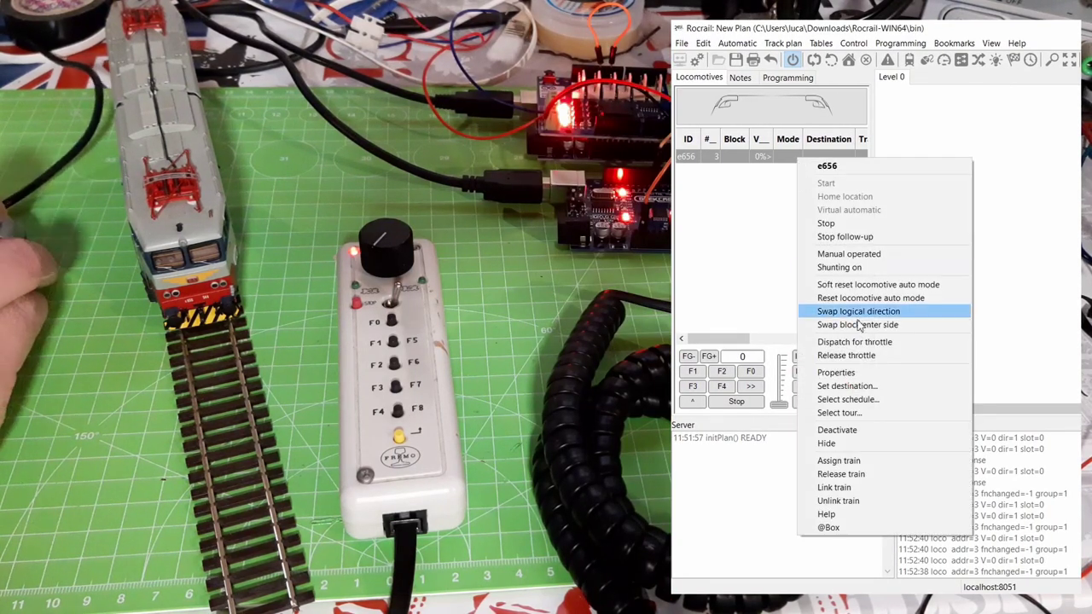
pyautogui.click(880, 342)
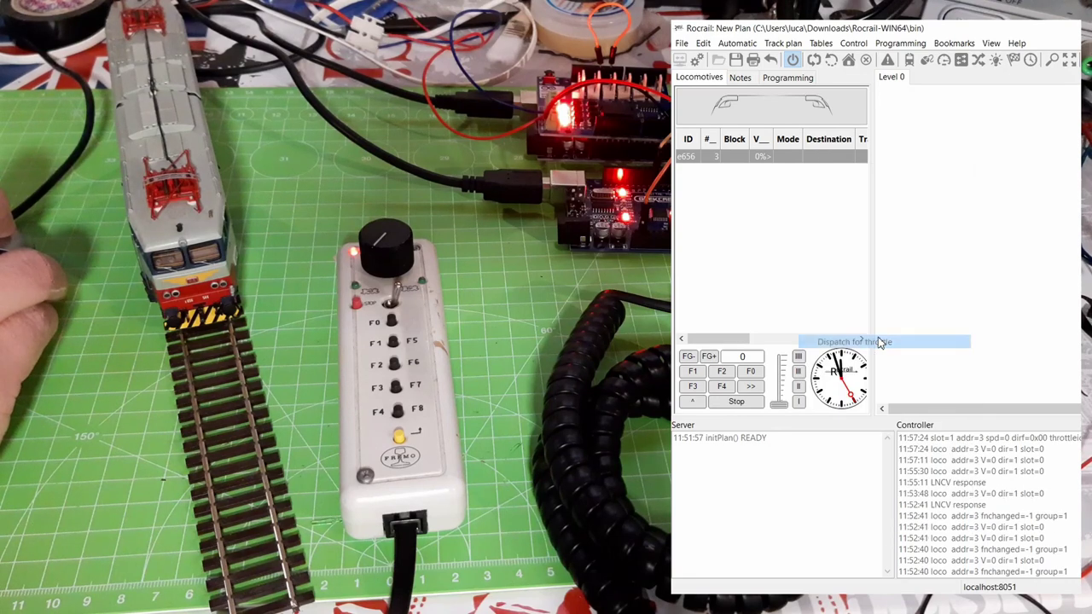